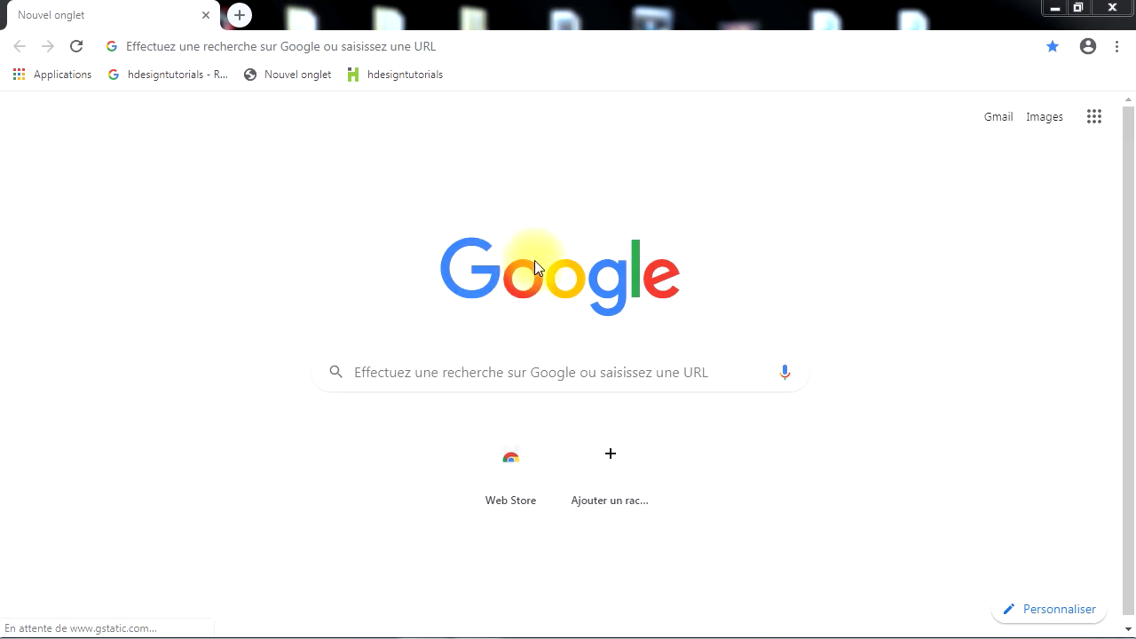
# Go to imglarger.com in Chrome and scroll down to the image upload box
pyautogui.click(181, 48)
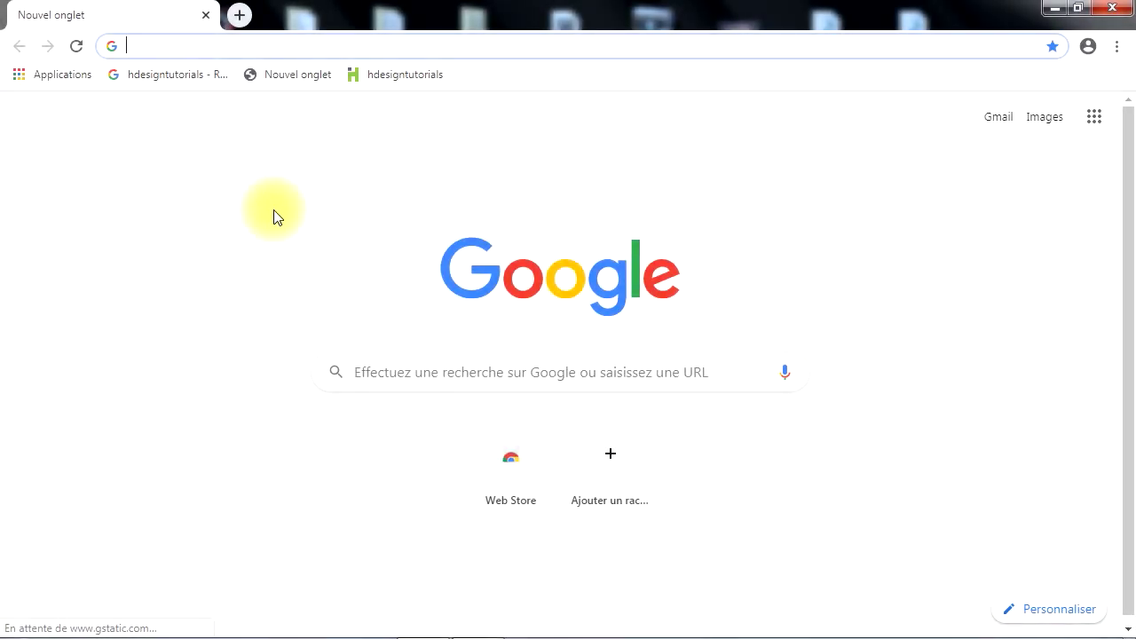
pyautogui.write('i')
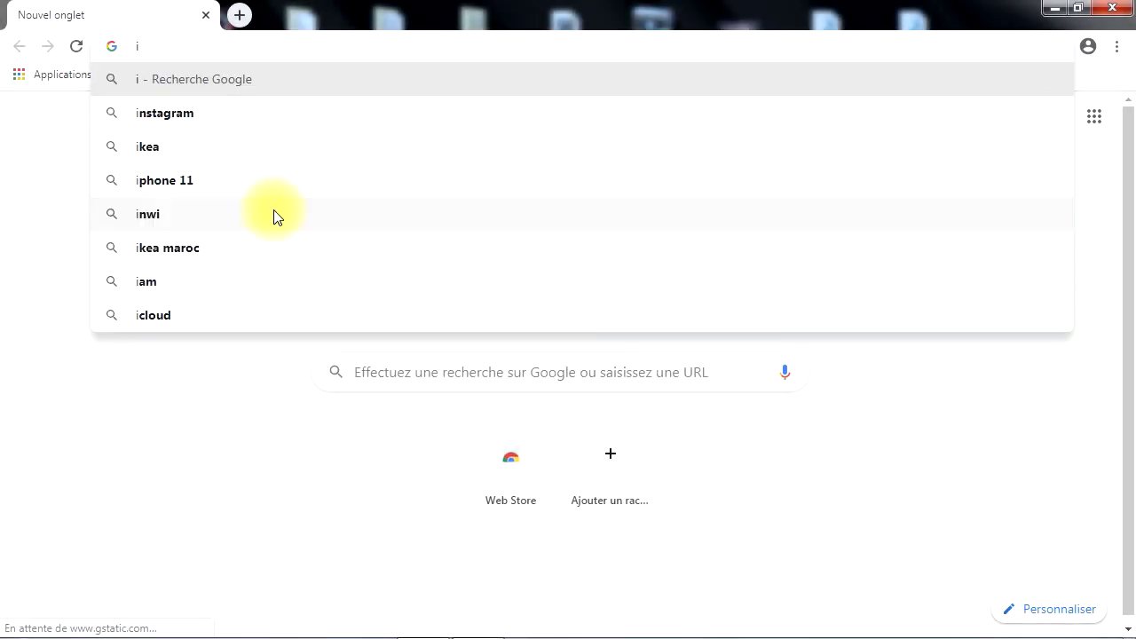
pyautogui.write('mglarger')
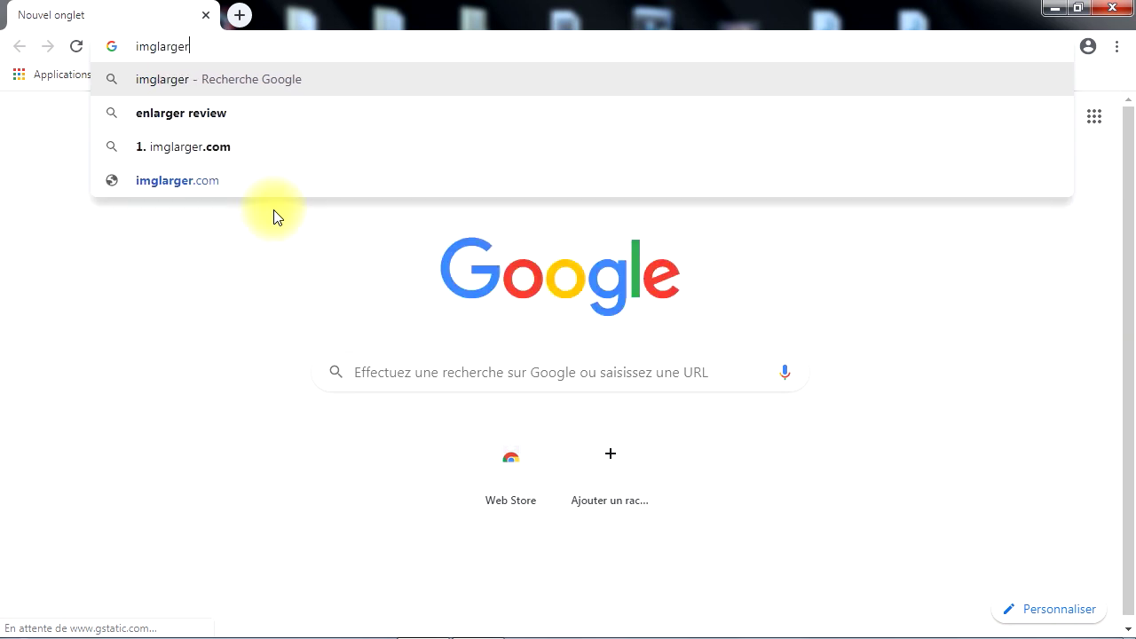
pyautogui.write('.com')
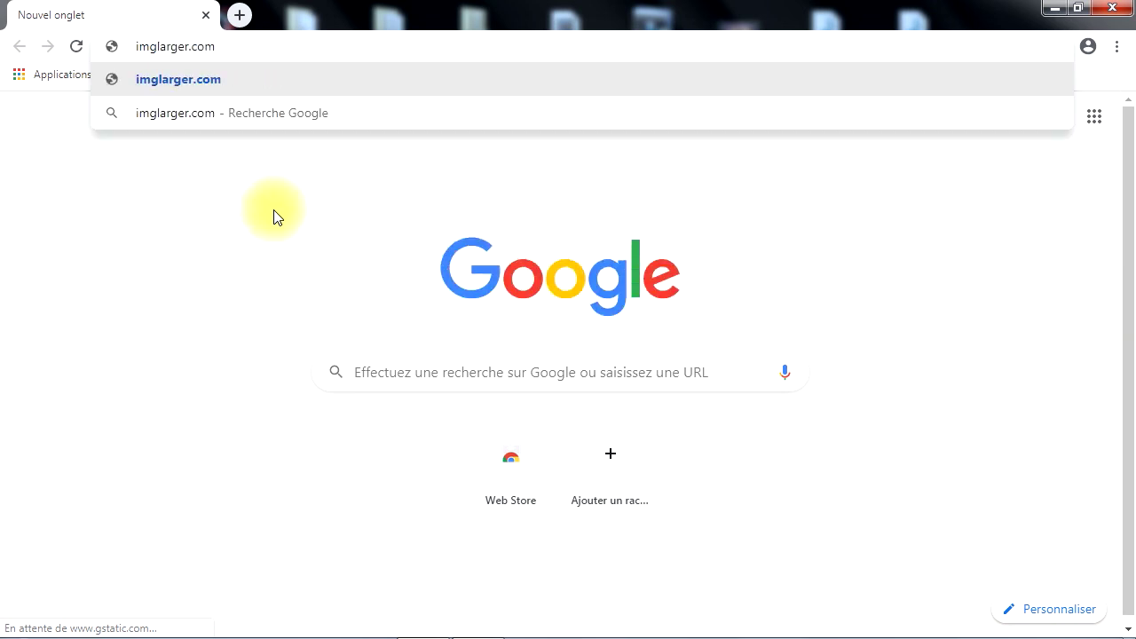
pyautogui.press('Return')
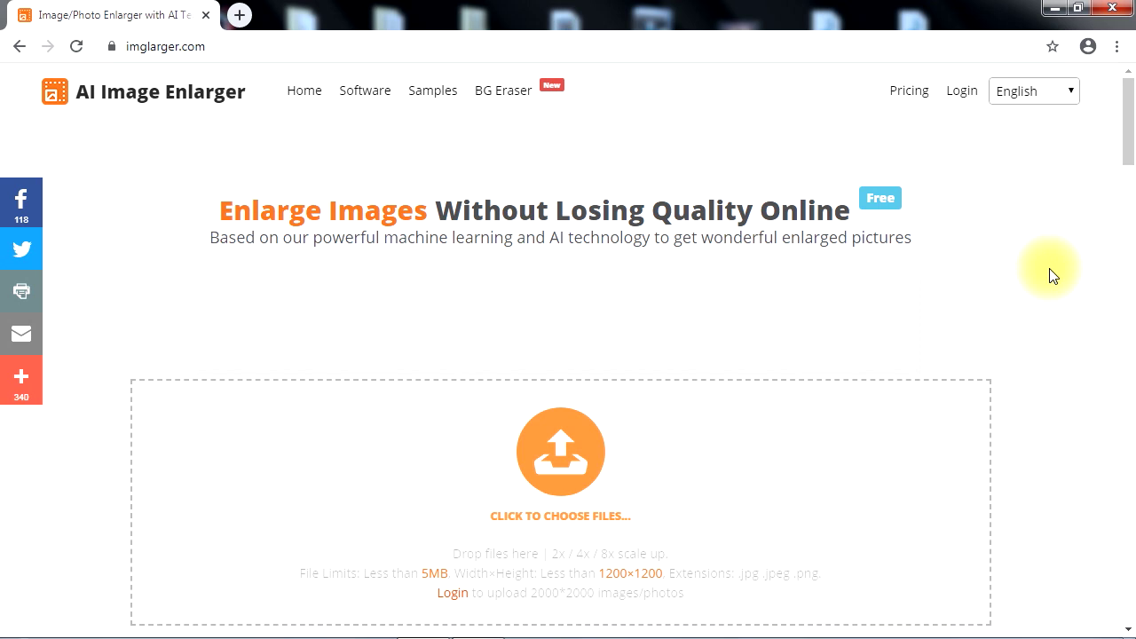
pyautogui.scroll(-2, 1032, 286)
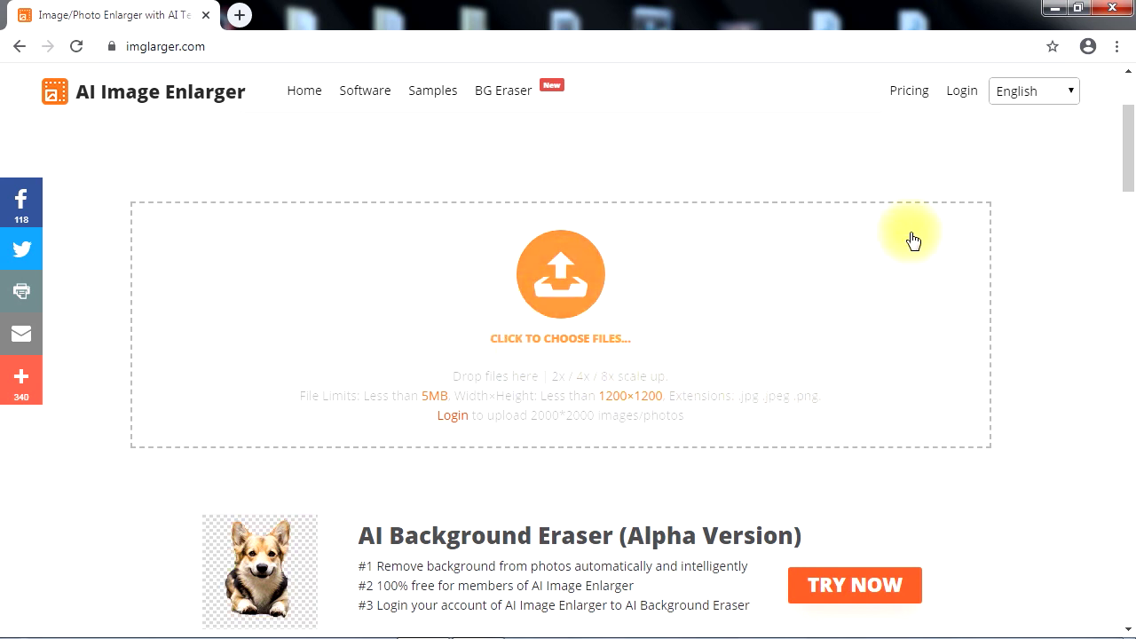
# Log in to the imglarger.com account with the account e-mail and password
pyautogui.click(961, 93)
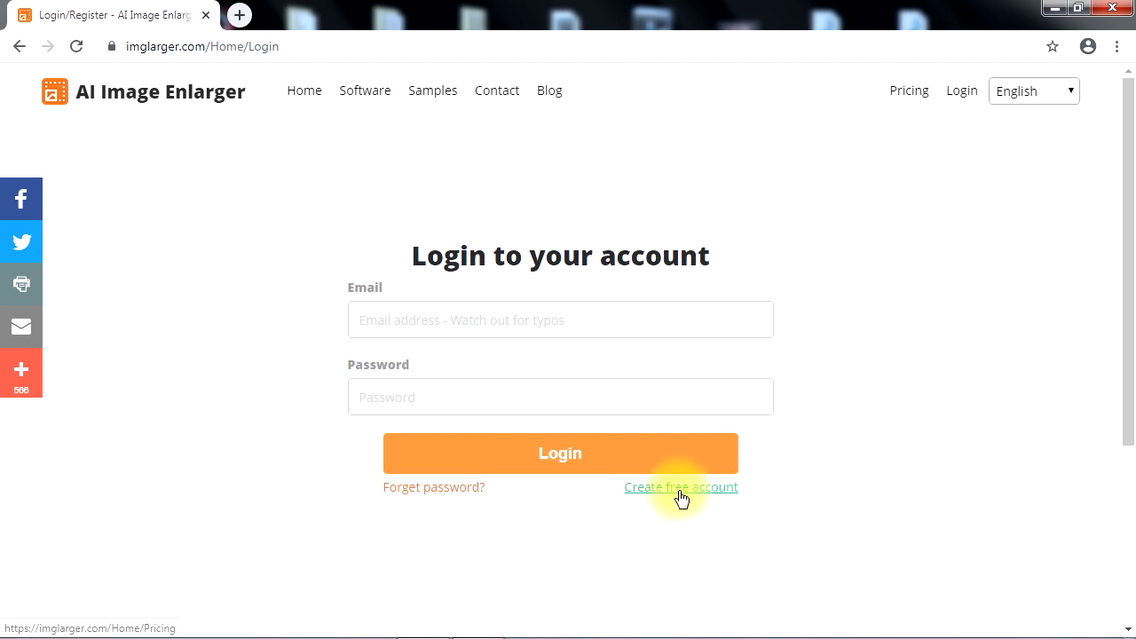
pyautogui.click(442, 324)
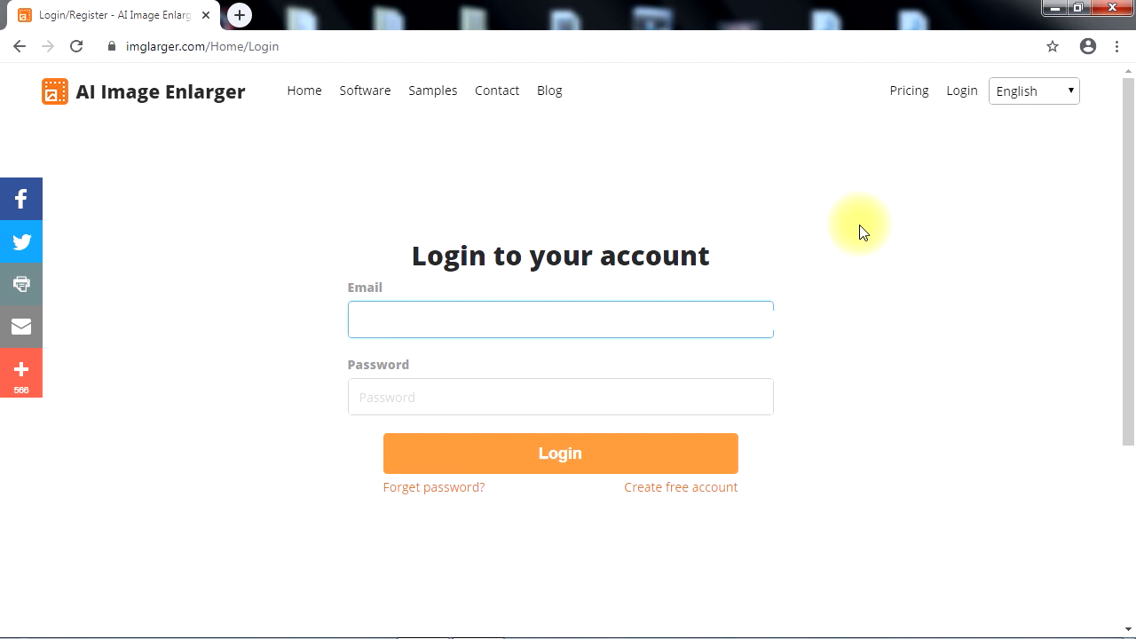
pyautogui.click(428, 390)
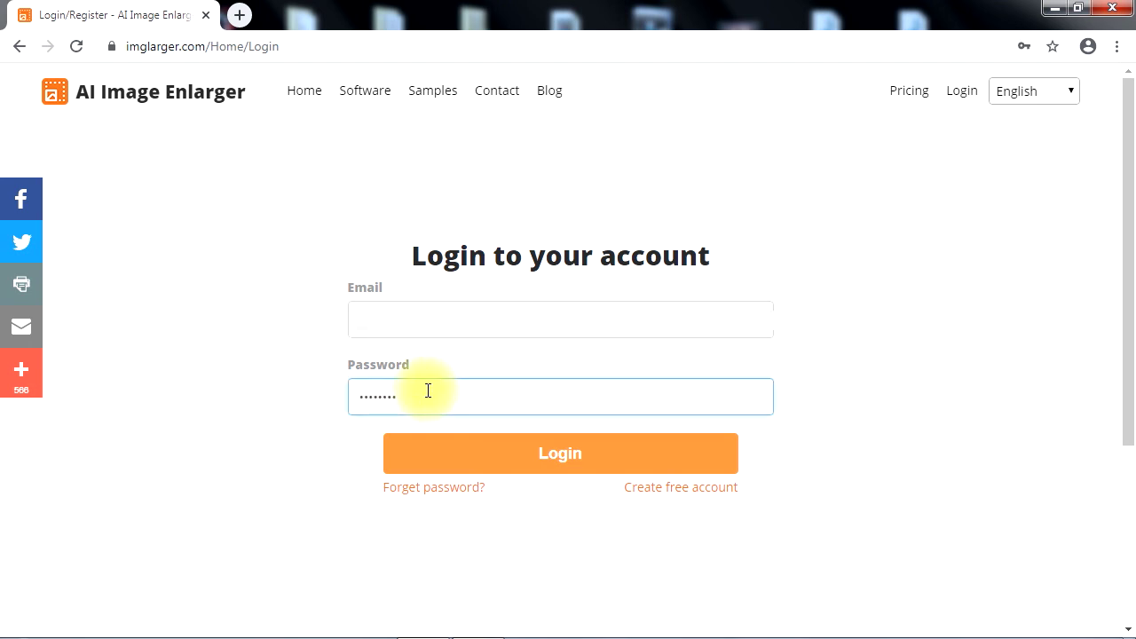
pyautogui.write('1')
pyautogui.click(502, 461)
pyautogui.click(722, 145)
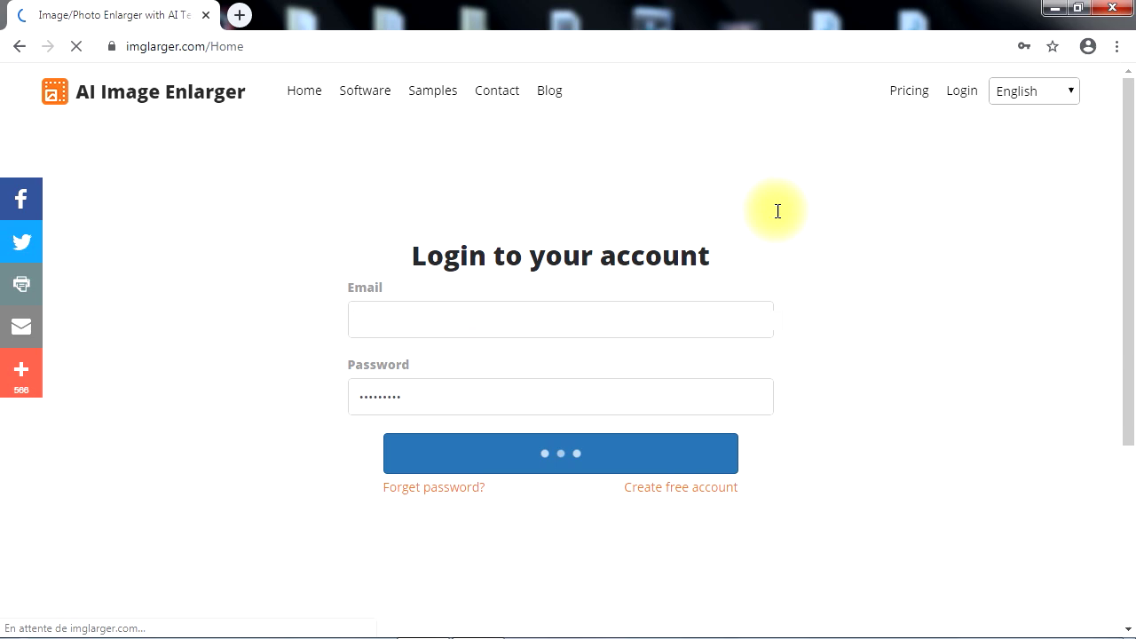
pyautogui.scroll(-1, 699, 211)
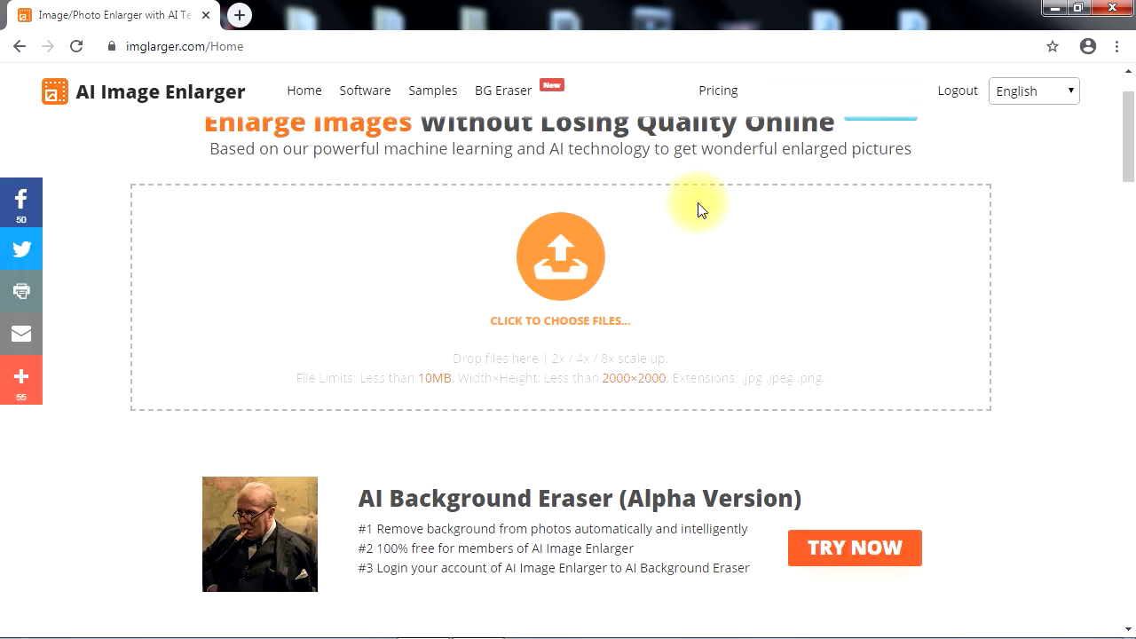
pyautogui.scroll(1, 699, 211)
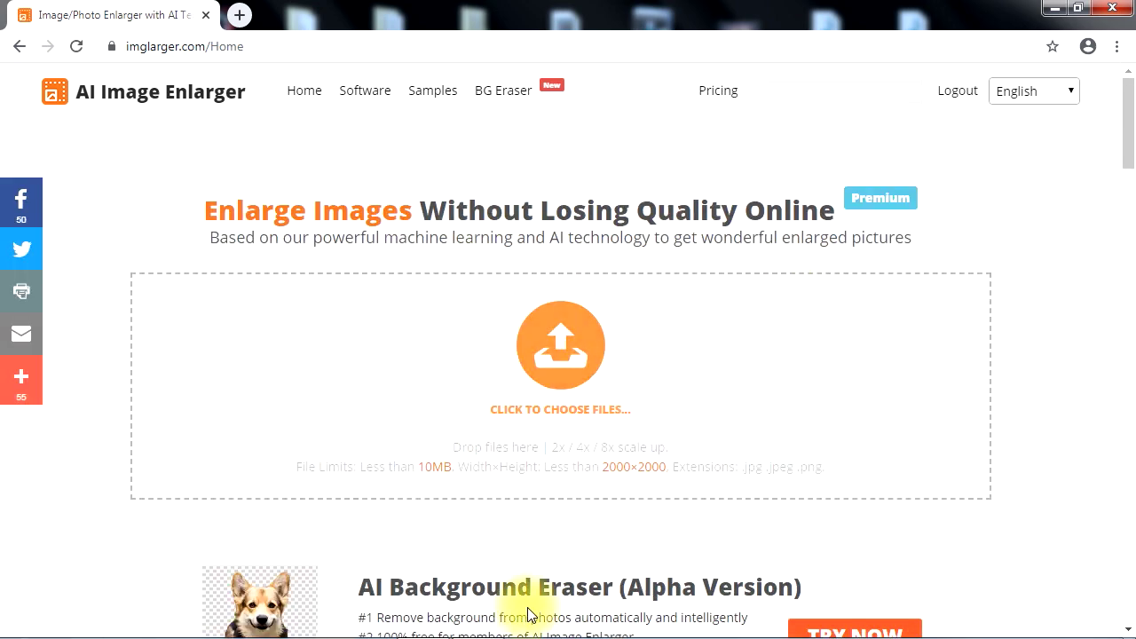
# View bad-quality.jpg from the AI test folder zoomed in to inspect its pixelation, then close it
pyautogui.click(483, 621)
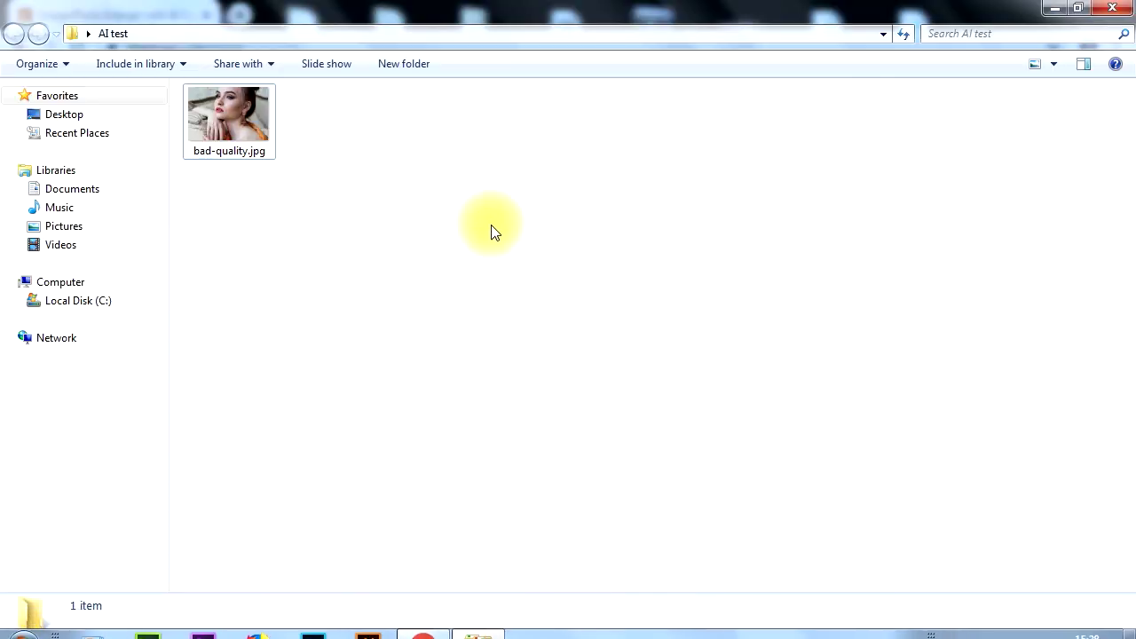
pyautogui.click(232, 120)
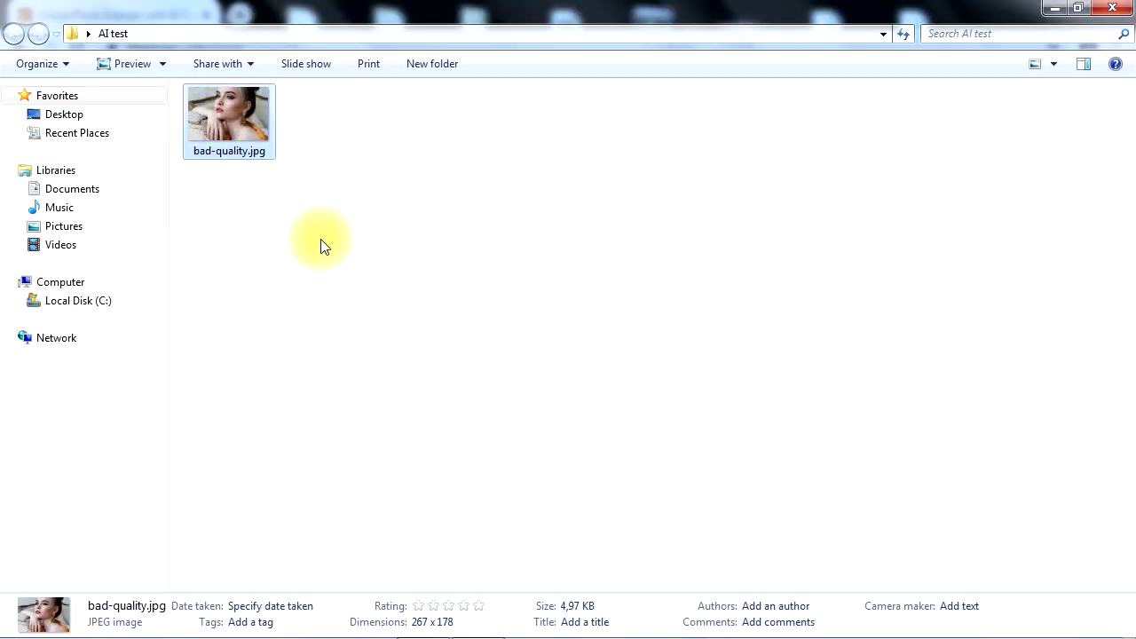
pyautogui.doubleClick(229, 121)
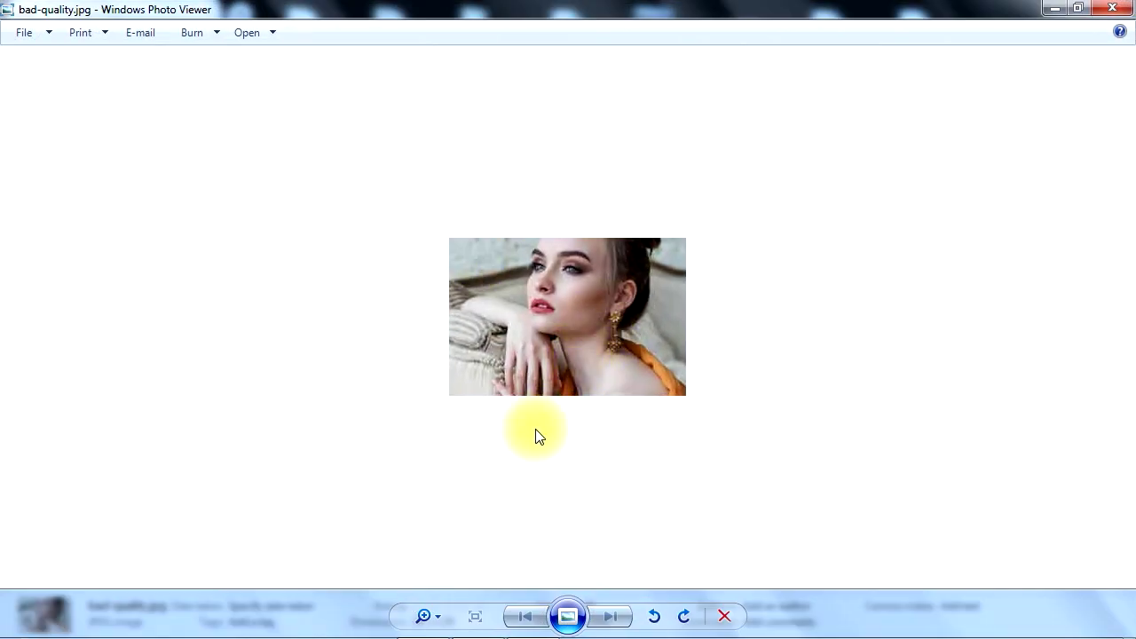
pyautogui.click(437, 616)
pyautogui.moveTo(441, 618); pyautogui.dragTo(435, 585)
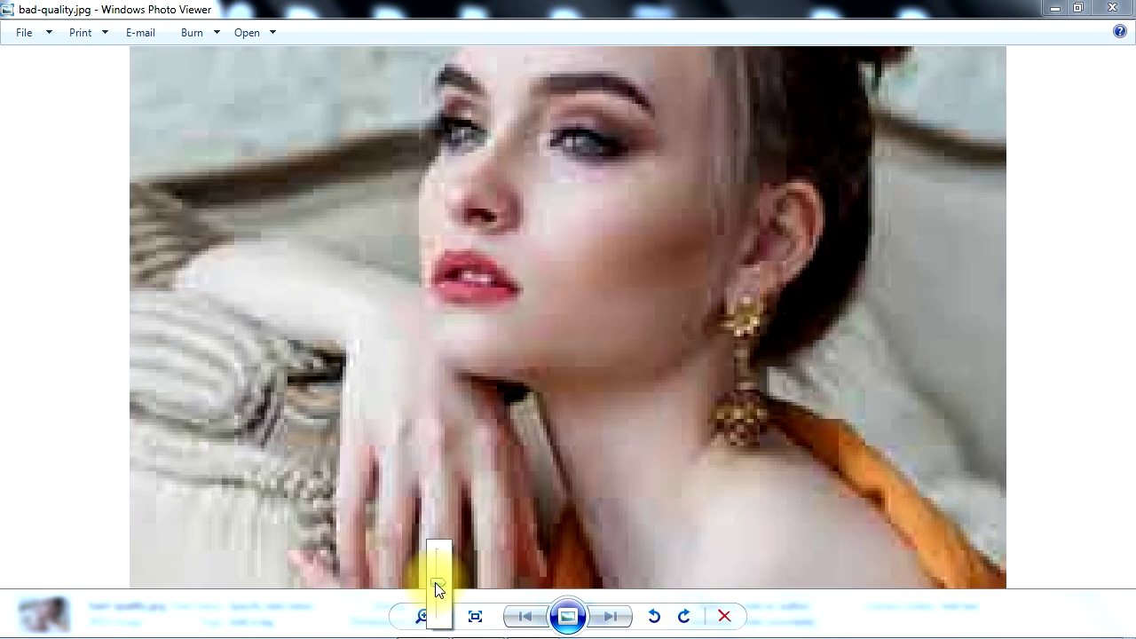
pyautogui.moveTo(435, 583); pyautogui.dragTo(444, 585)
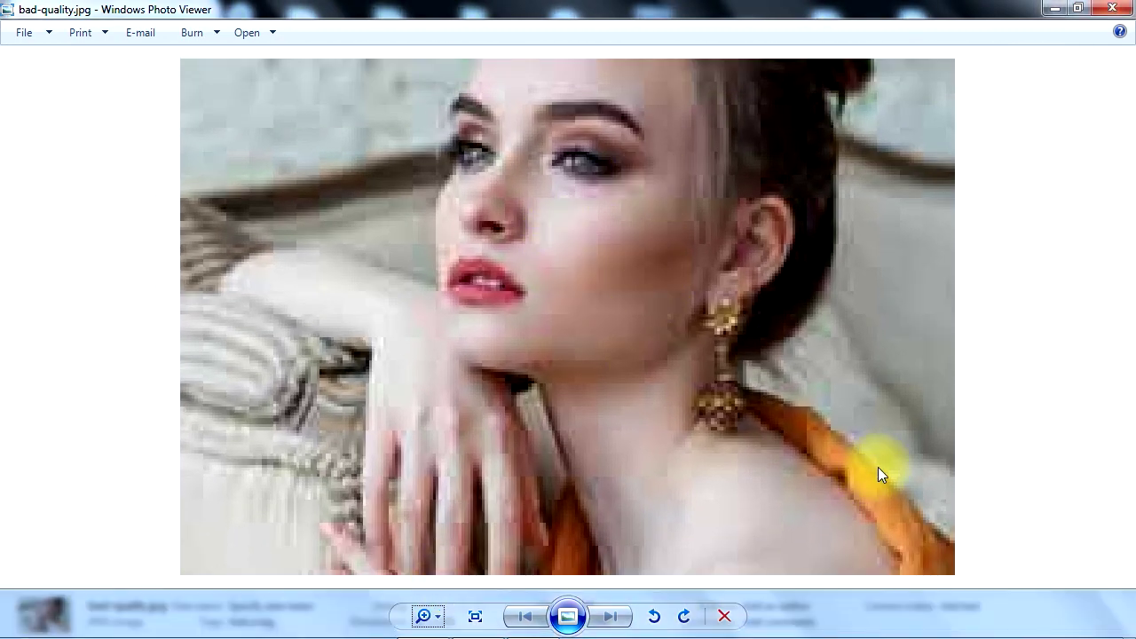
pyautogui.click(1110, 14)
# Drag bad-quality.jpg from the folder onto the enlarger's upload area
pyautogui.click(464, 260)
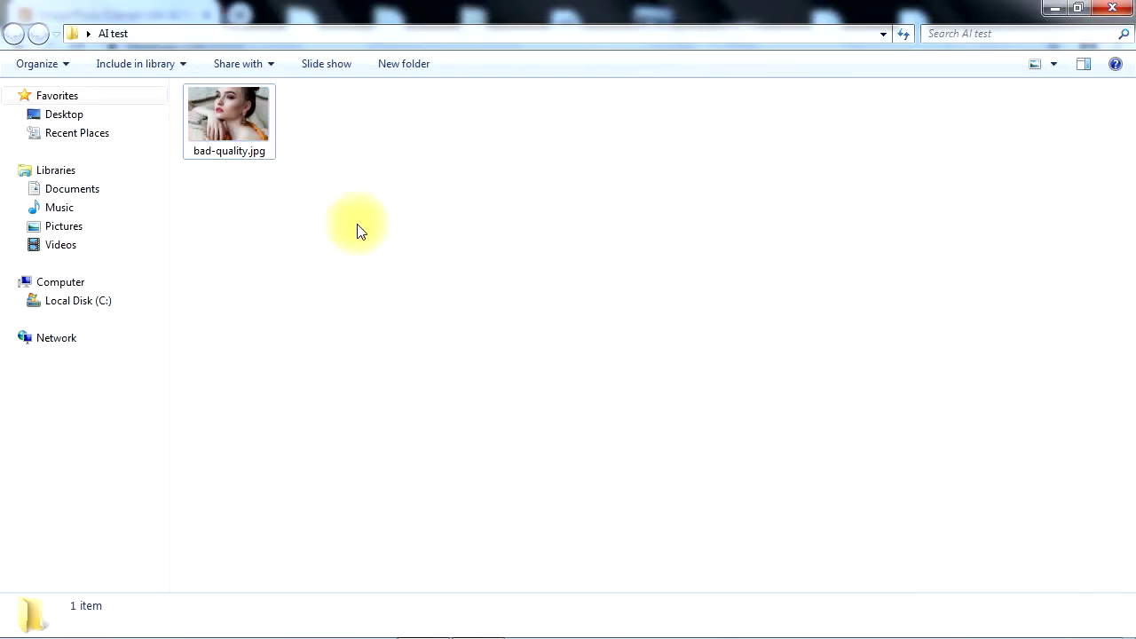
pyautogui.click(254, 135)
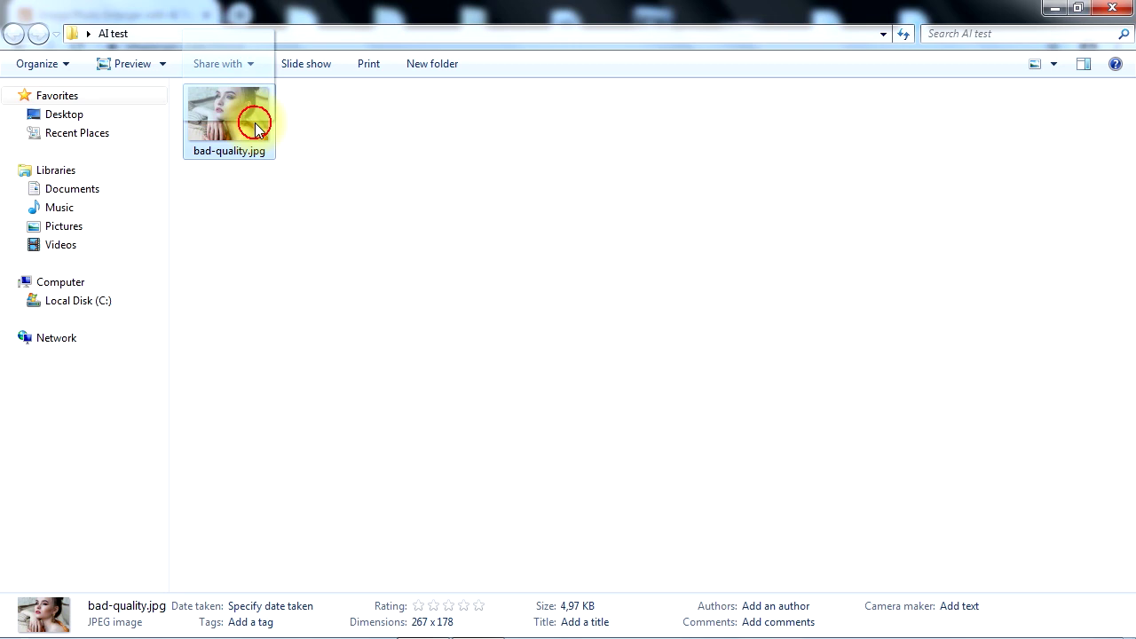
pyautogui.moveTo(254, 118); pyautogui.dragTo(572, 384)
pyautogui.scroll(-1, 766, 347)
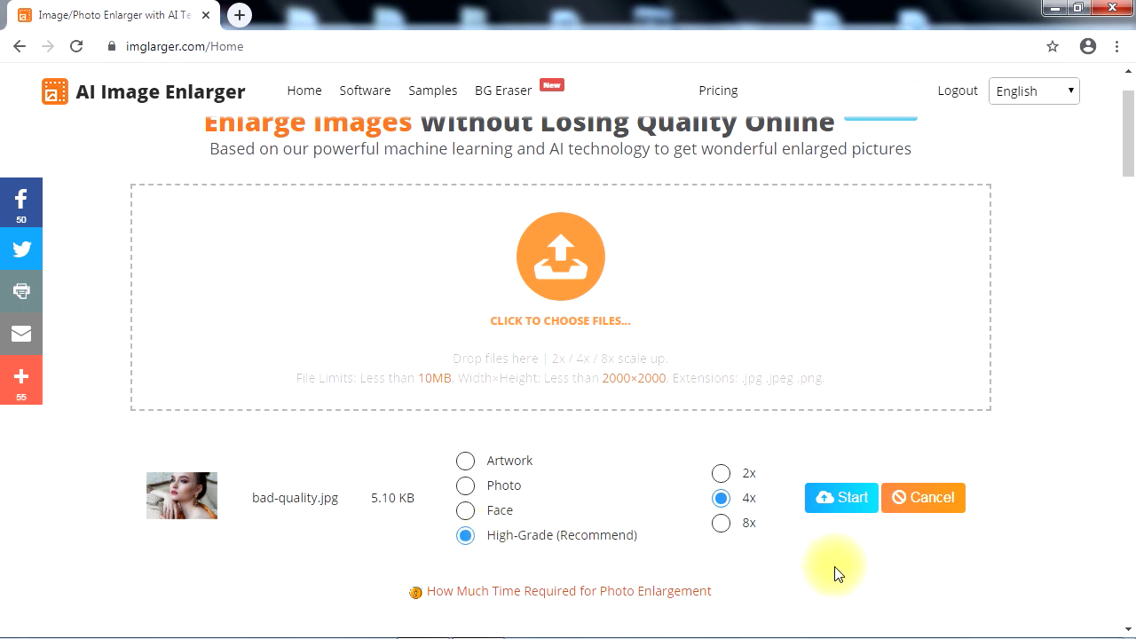
# Choose 8x scale and start the AI upscale of bad-quality.jpg
pyautogui.click(722, 525)
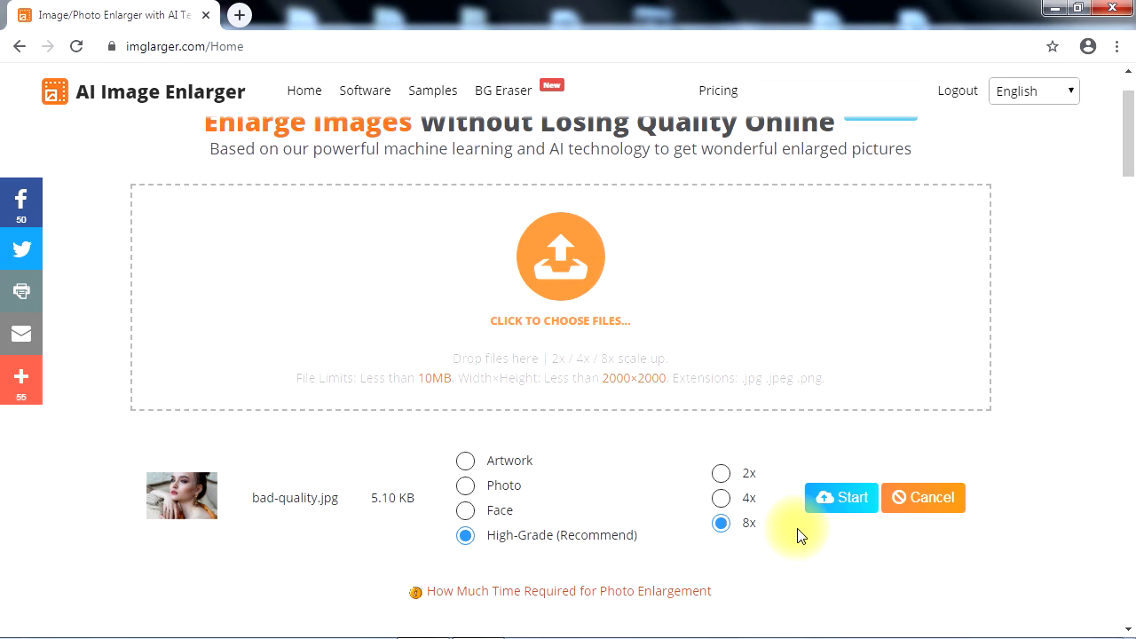
pyautogui.click(841, 500)
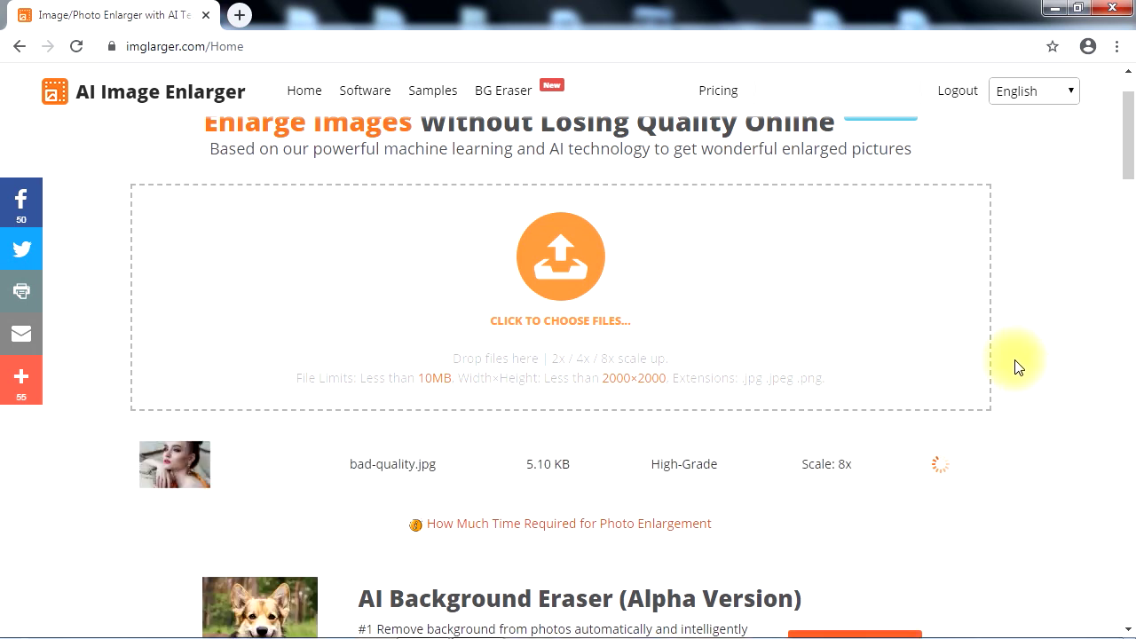
pyautogui.scroll(1, 1029, 347)
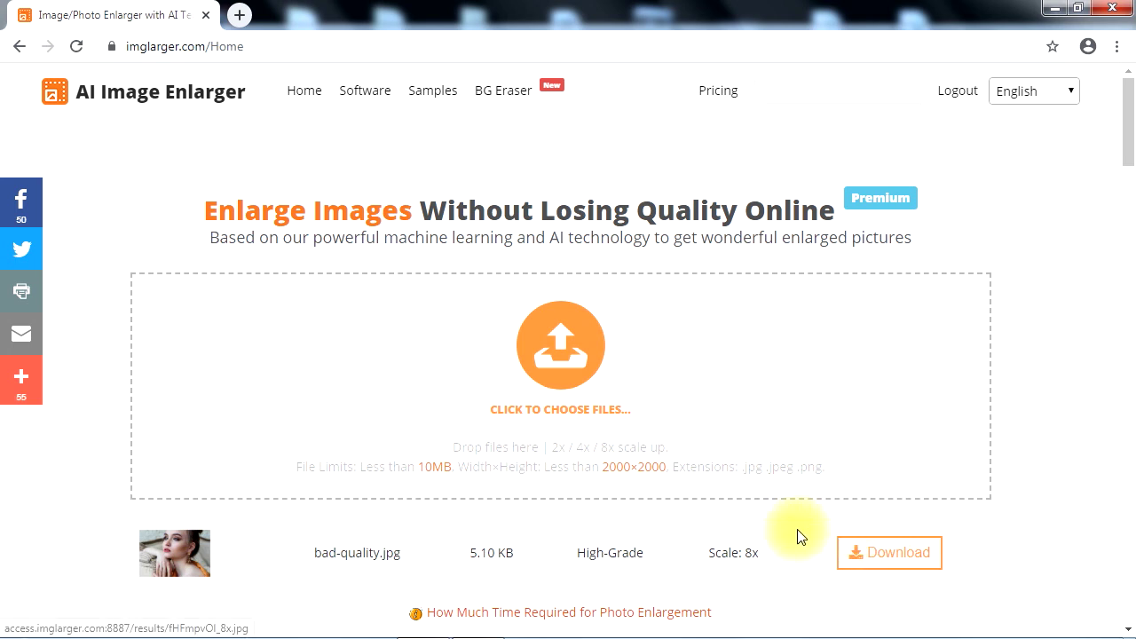
pyautogui.click(886, 553)
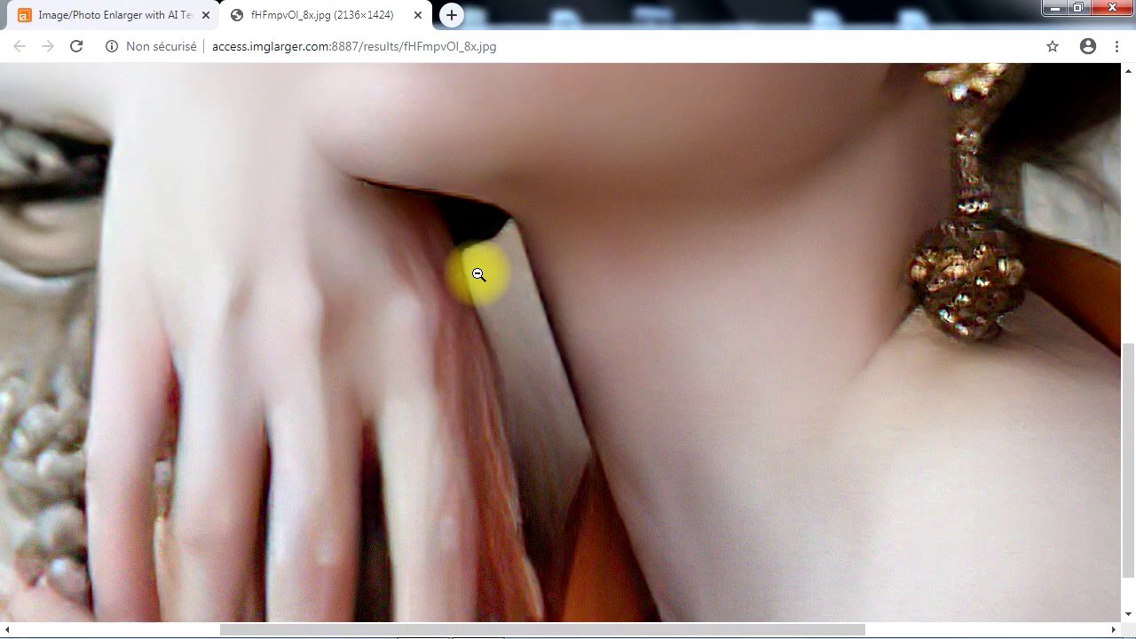
pyautogui.scroll(-1, 473, 266)
pyautogui.scroll(6, 464, 317)
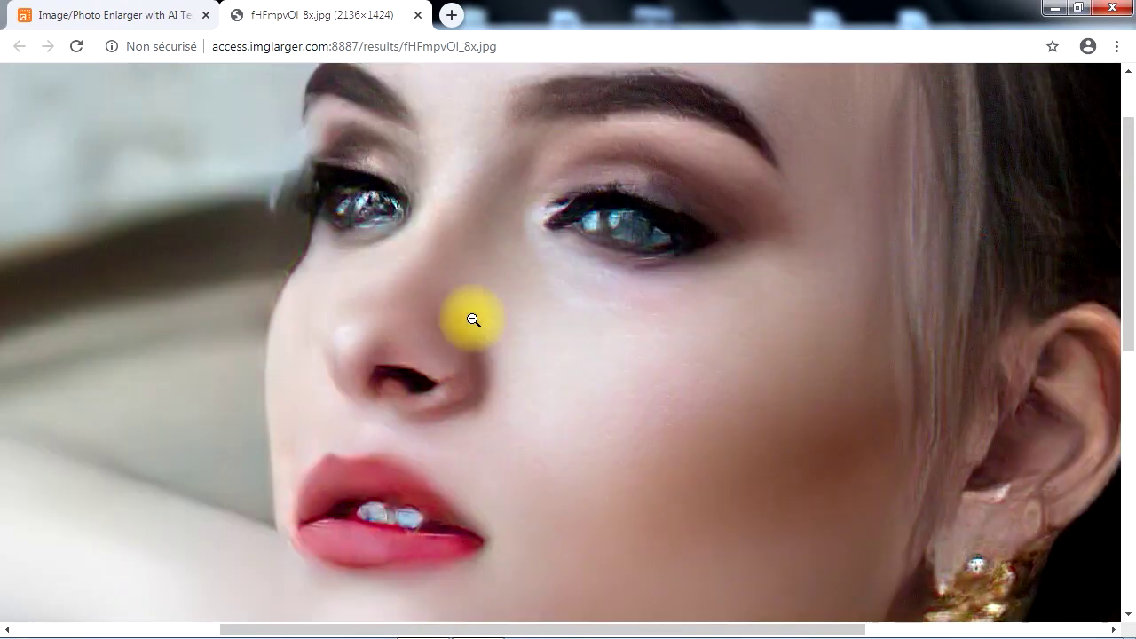
pyautogui.scroll(1, 473, 320)
pyautogui.scroll(-2, 930, 342)
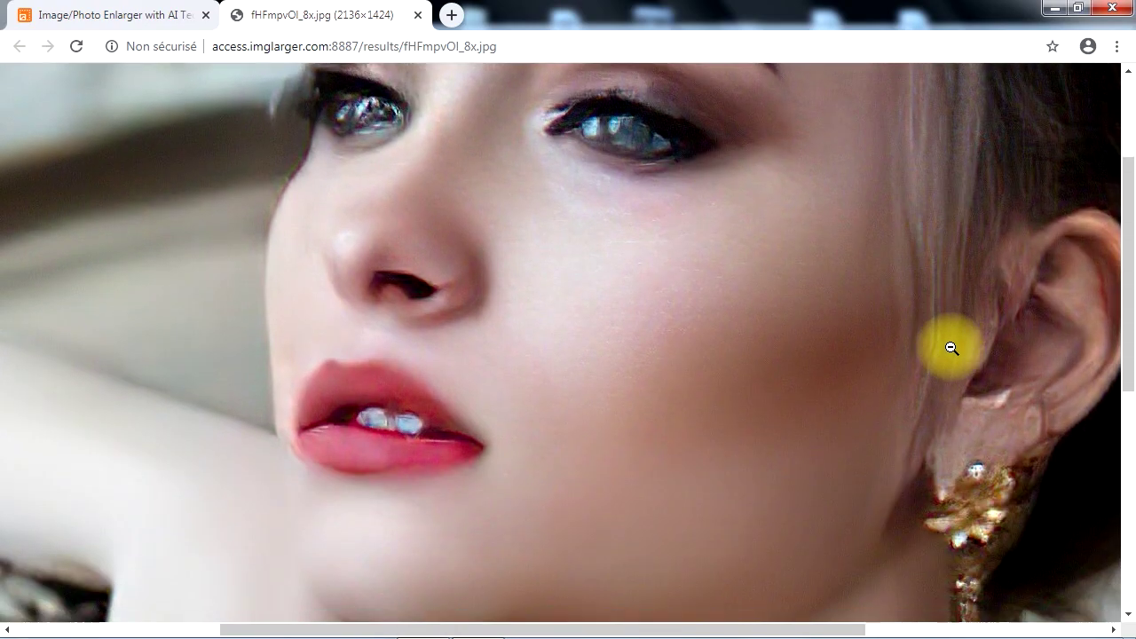
pyautogui.scroll(-2, 950, 348)
pyautogui.click(647, 300)
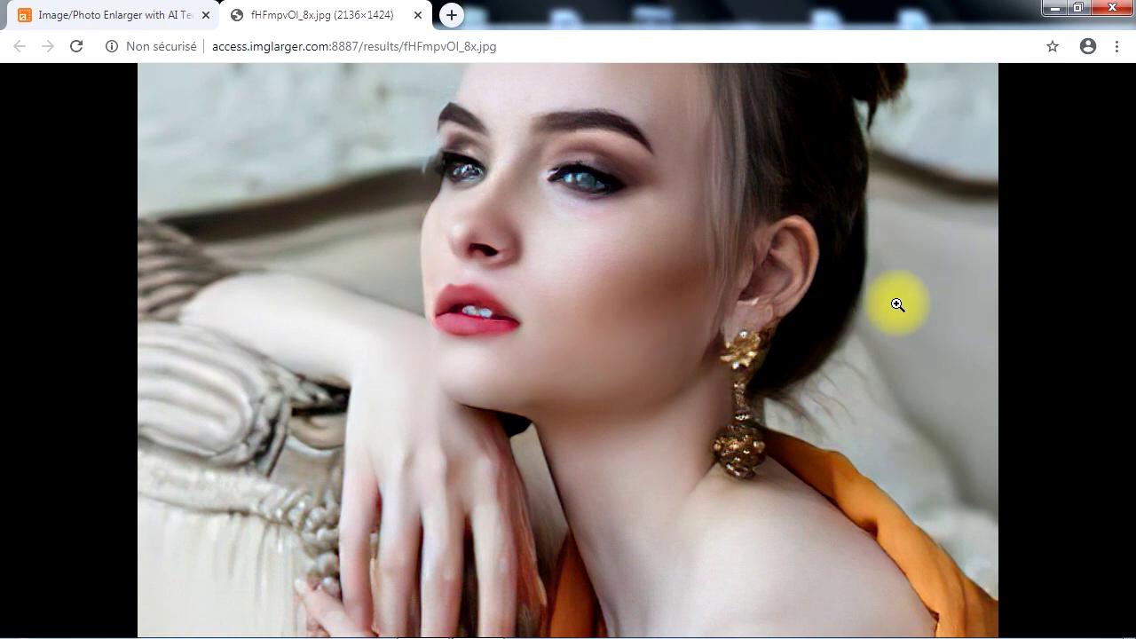
pyautogui.click(418, 15)
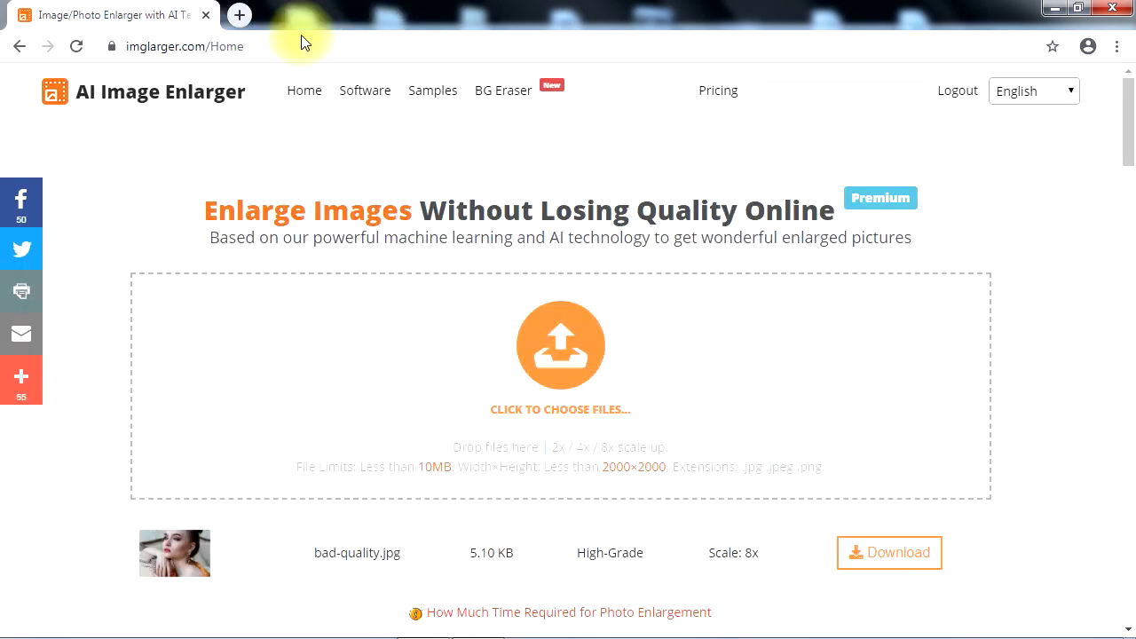
# Look at the Software download page, then browse the iOS App Store listing from Home
pyautogui.click(364, 91)
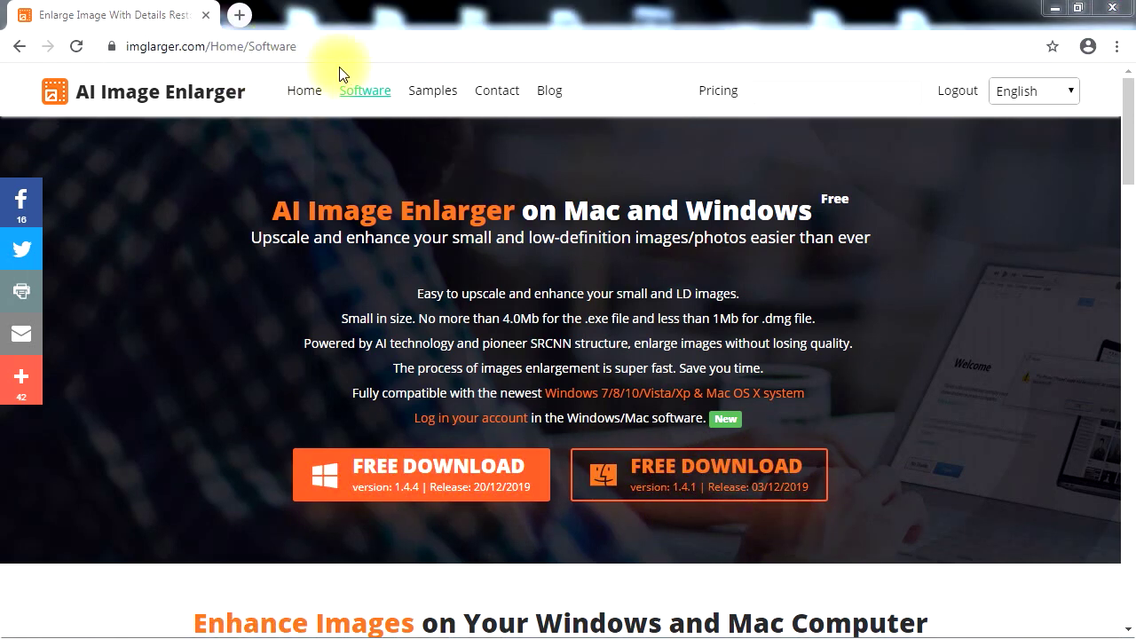
pyautogui.click(299, 89)
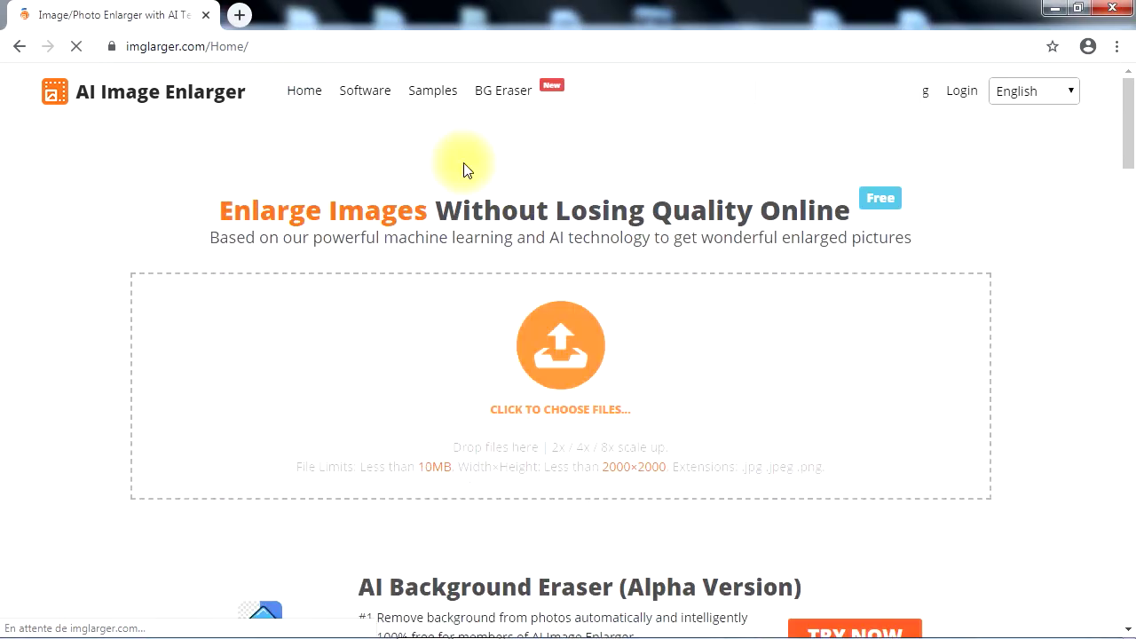
pyautogui.scroll(-5, 697, 236)
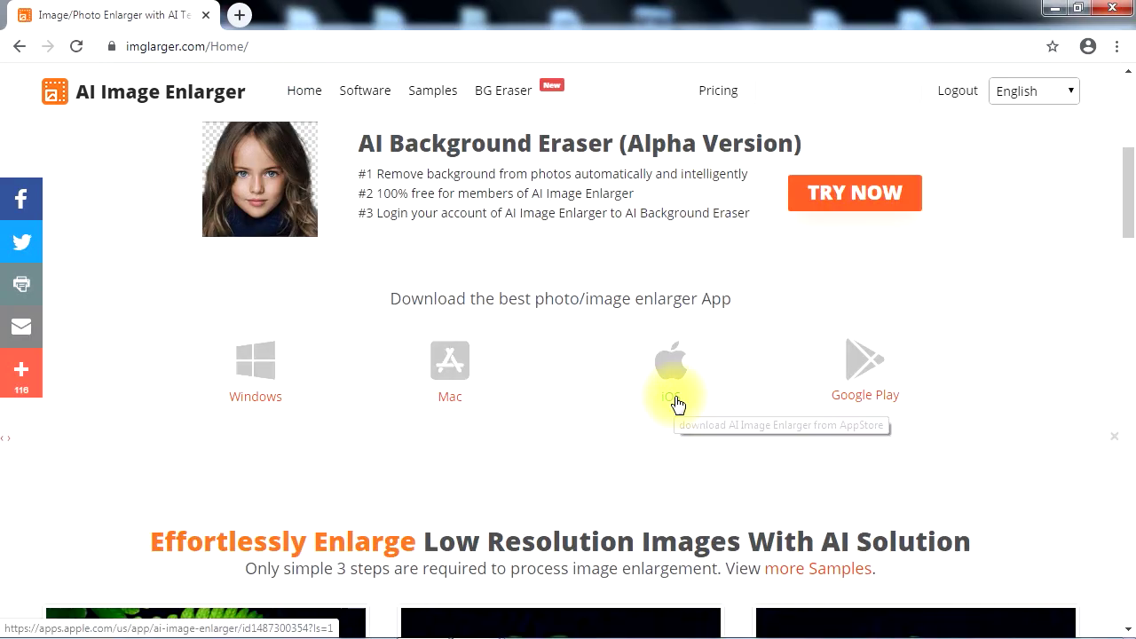
pyautogui.middleClick(667, 397)
pyautogui.click(315, 16)
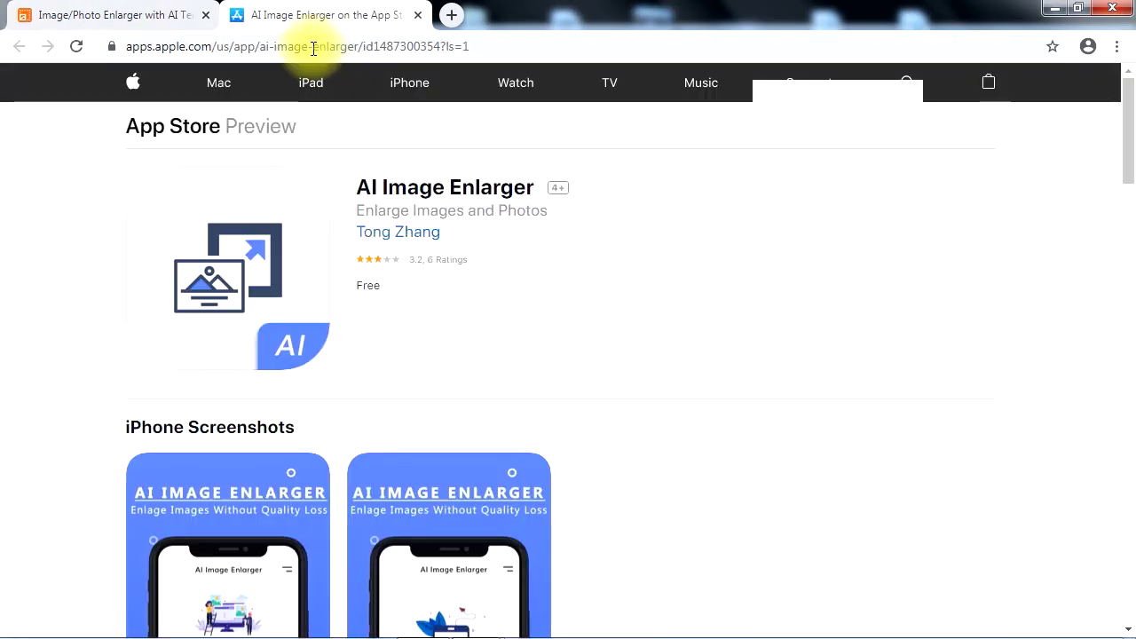
pyautogui.scroll(-6, 449, 301)
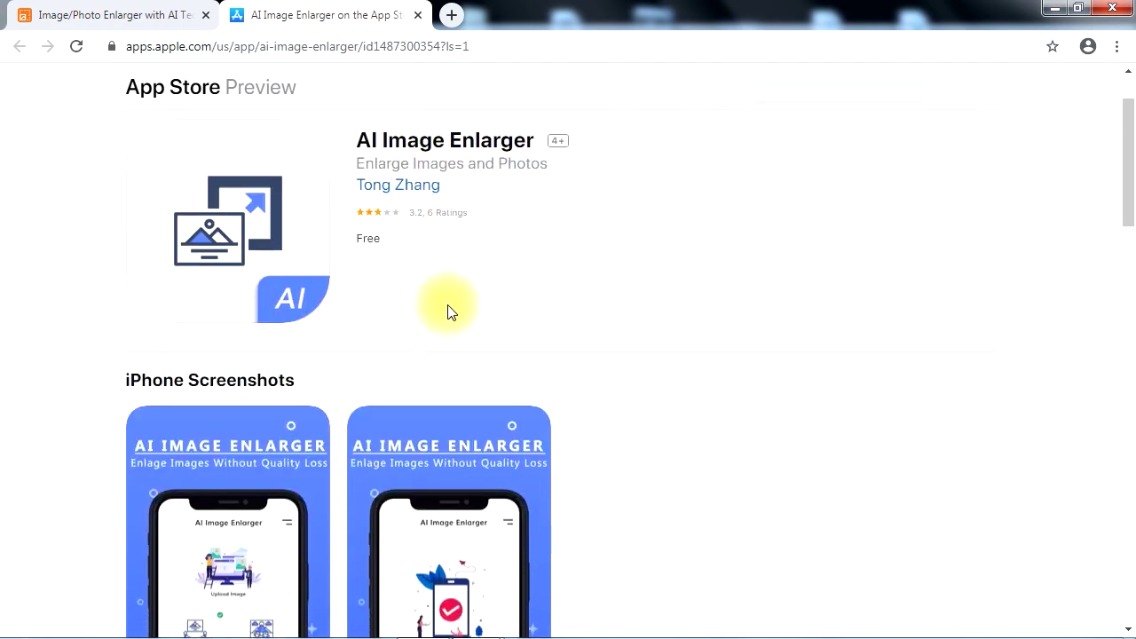
pyautogui.scroll(6, 495, 284)
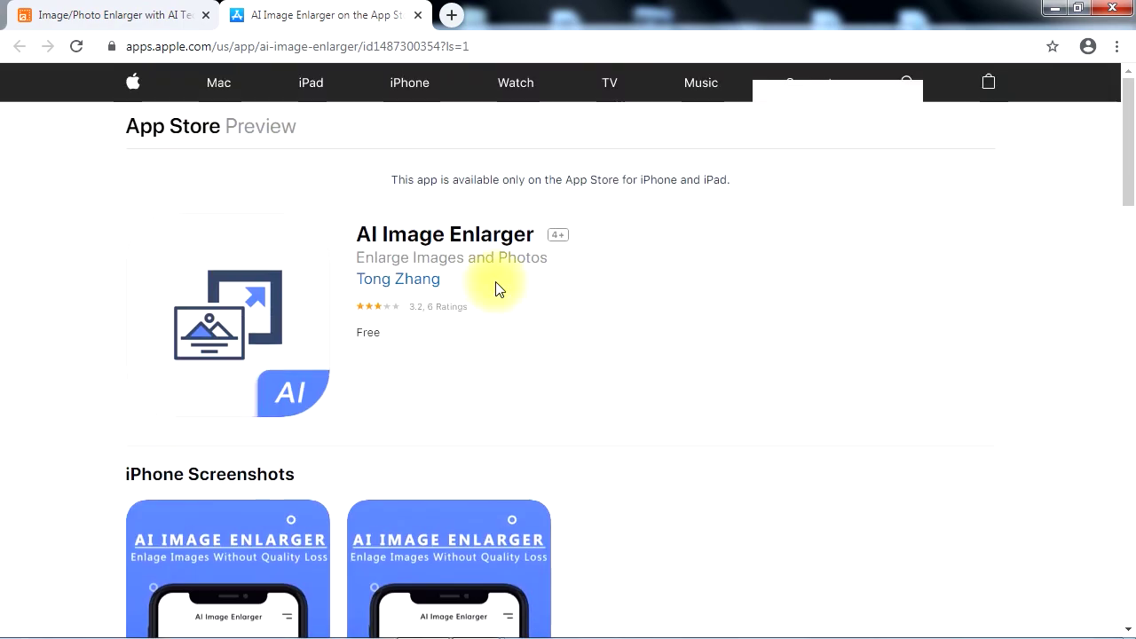
# Browse the AI Image Enlarger app on Google Play, then close both store tabs
pyautogui.click(107, 15)
pyautogui.click(869, 402)
pyautogui.click(506, 15)
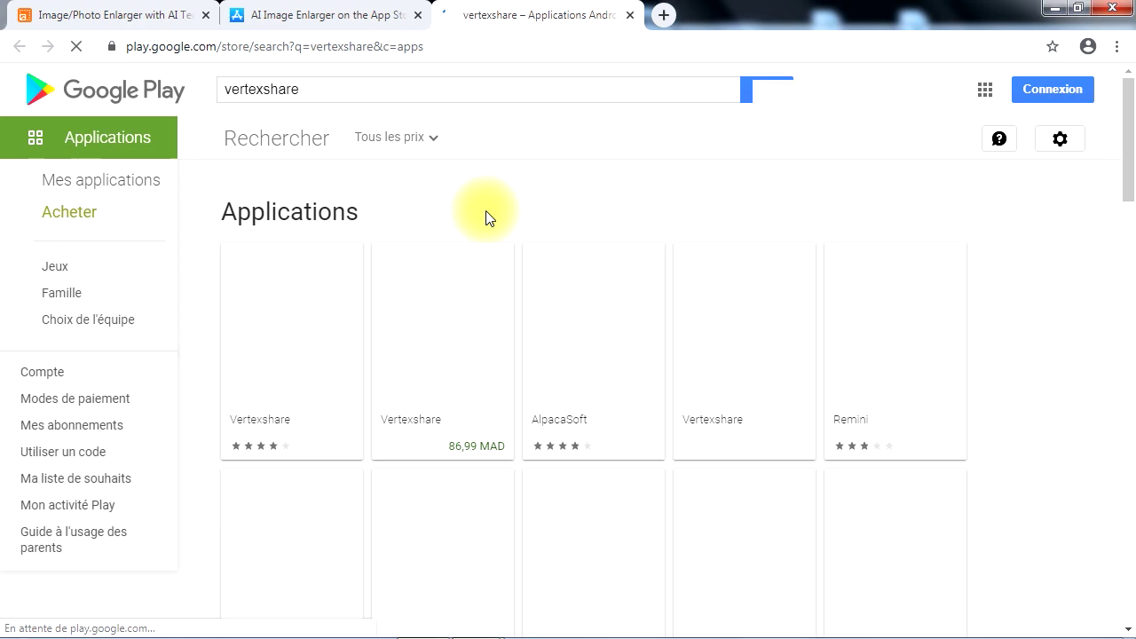
pyautogui.click(315, 341)
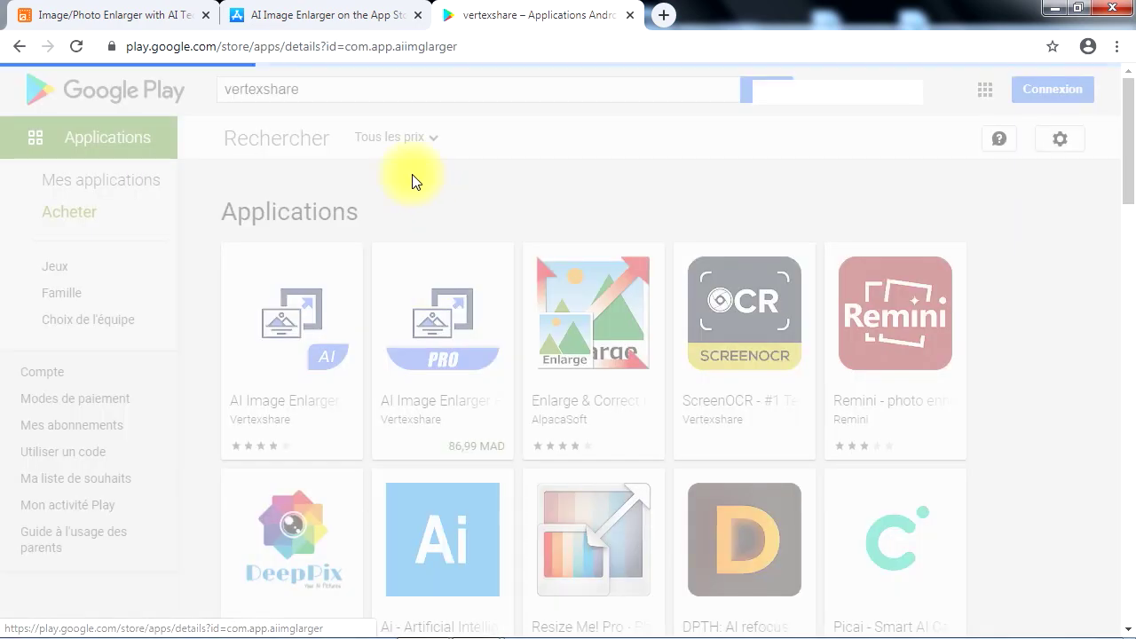
pyautogui.scroll(-4, 664, 233)
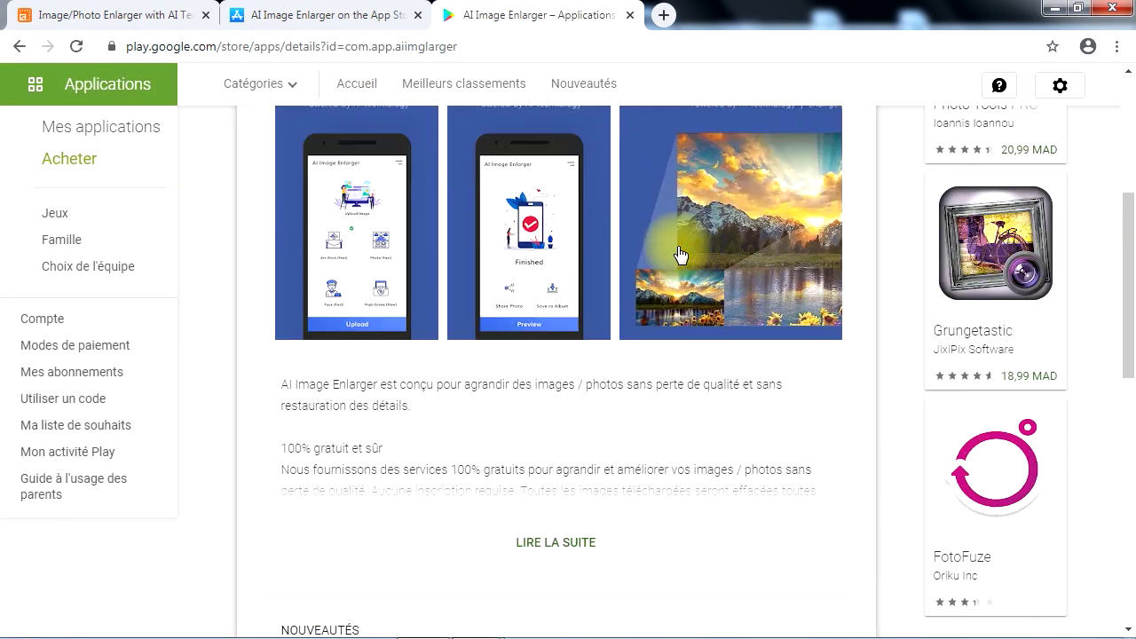
pyautogui.scroll(3, 692, 284)
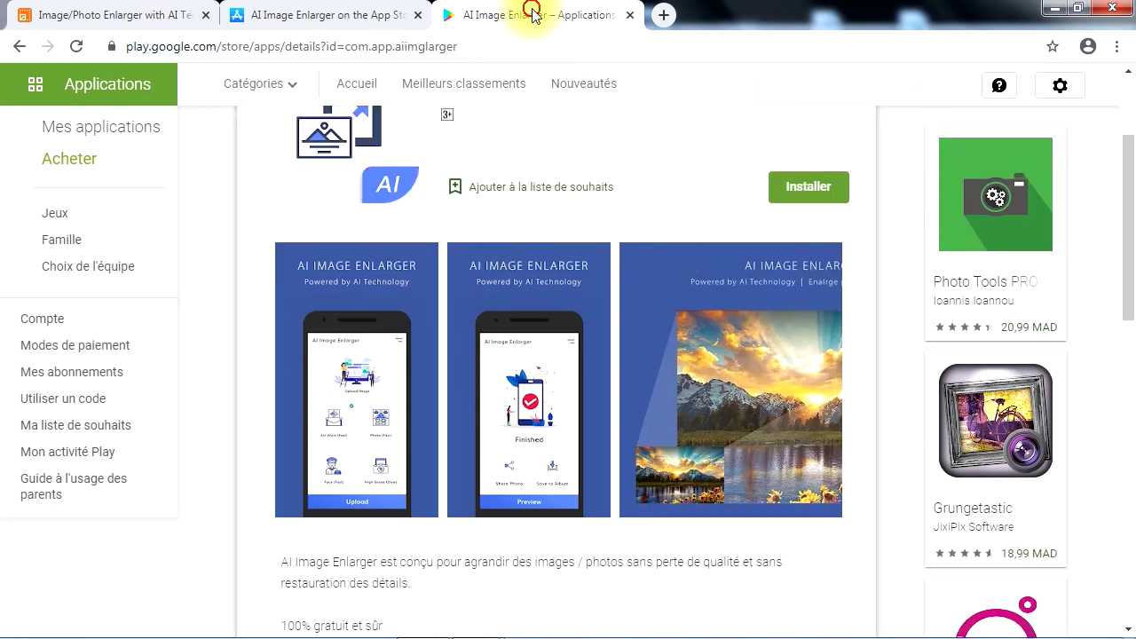
pyautogui.scroll(1, 599, 131)
pyautogui.click(629, 15)
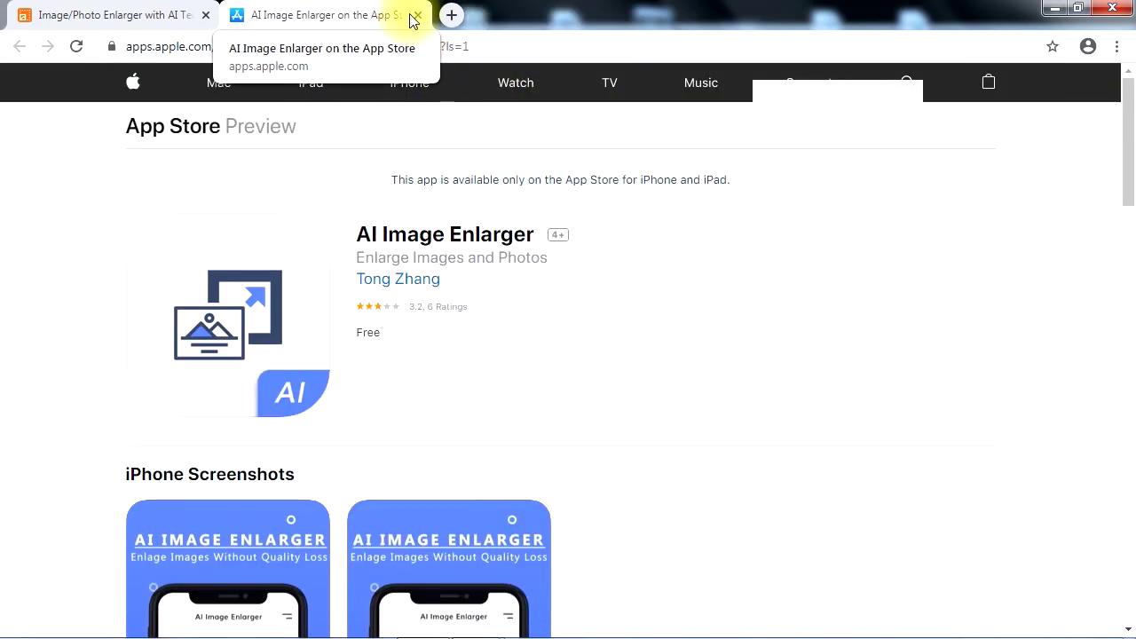
pyautogui.click(417, 15)
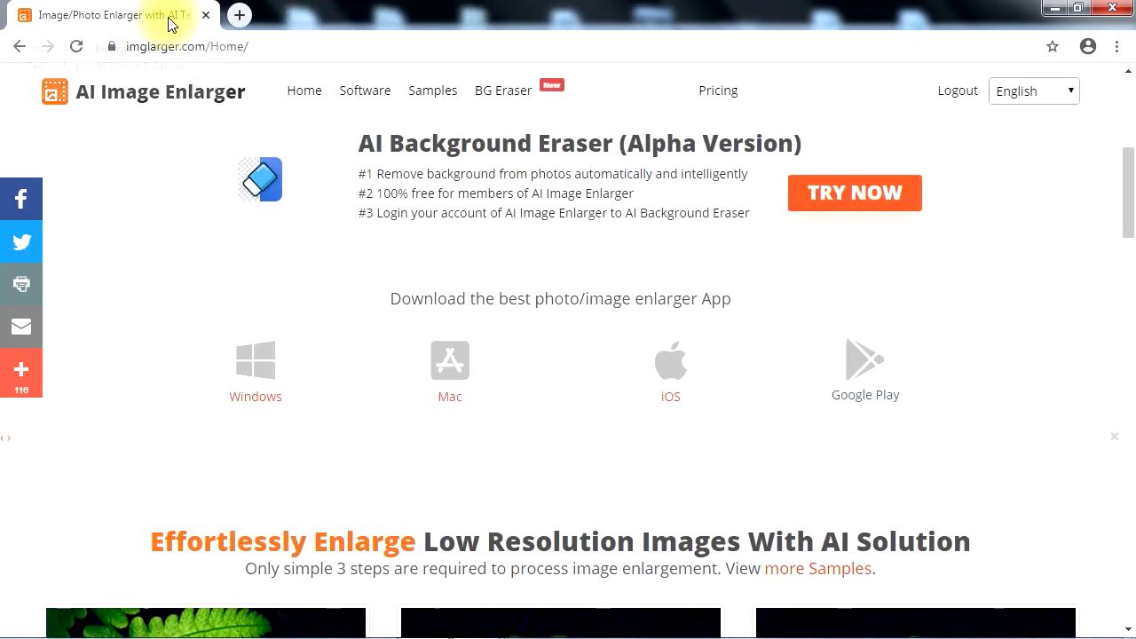
# Open the Pricing page and highlight the Free plan's 'Images: 19' limit
pyautogui.click(715, 98)
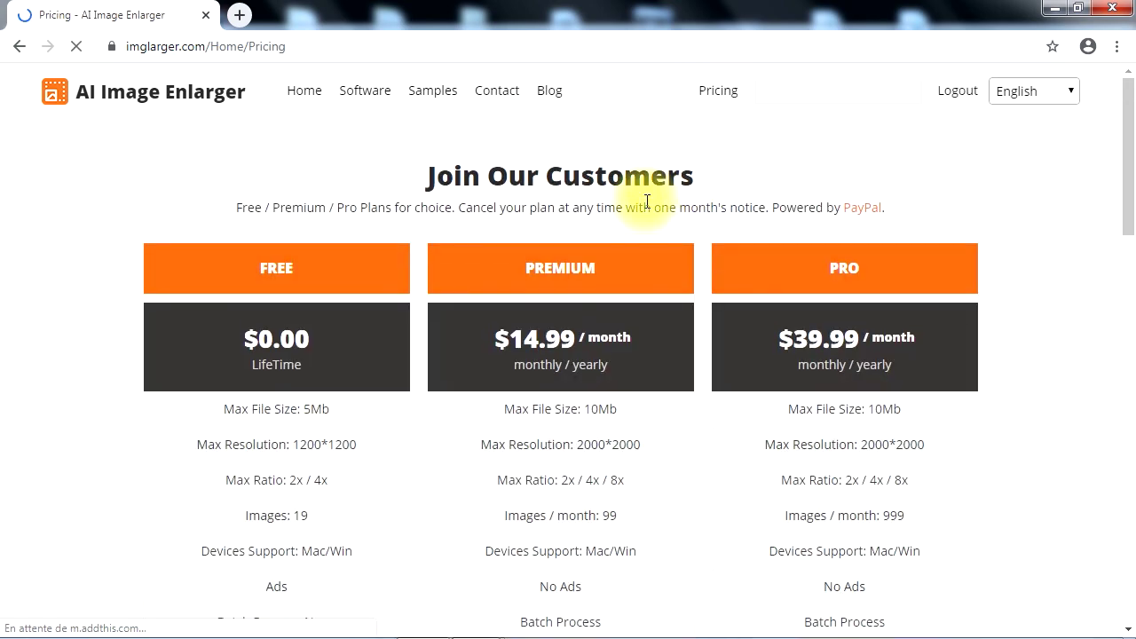
pyautogui.scroll(-1, 646, 202)
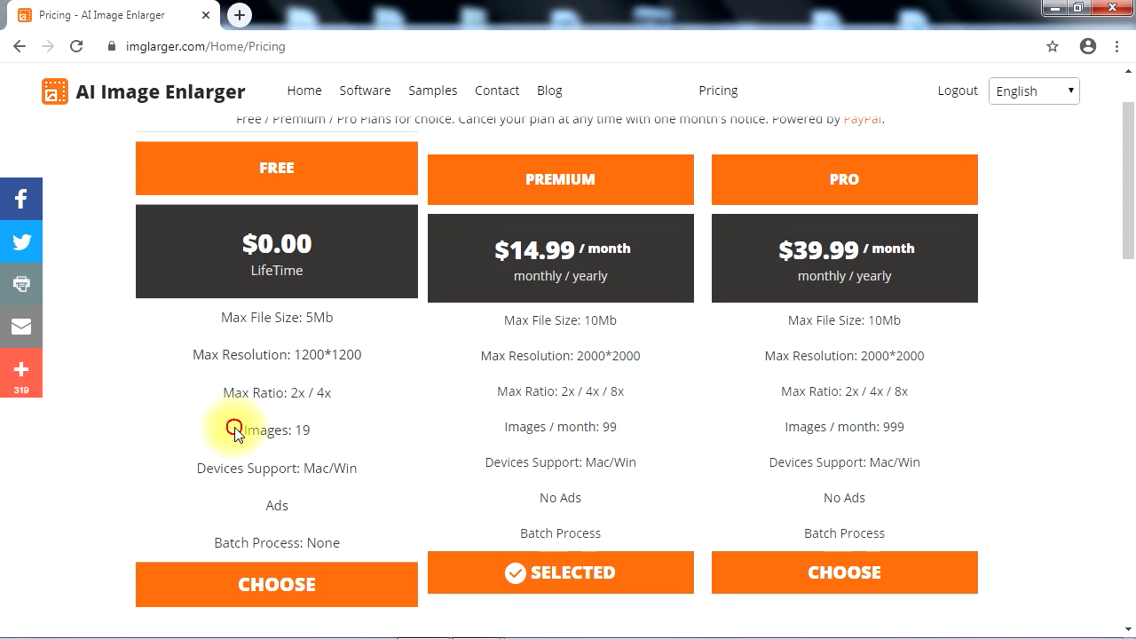
pyautogui.moveTo(235, 432); pyautogui.dragTo(336, 434)
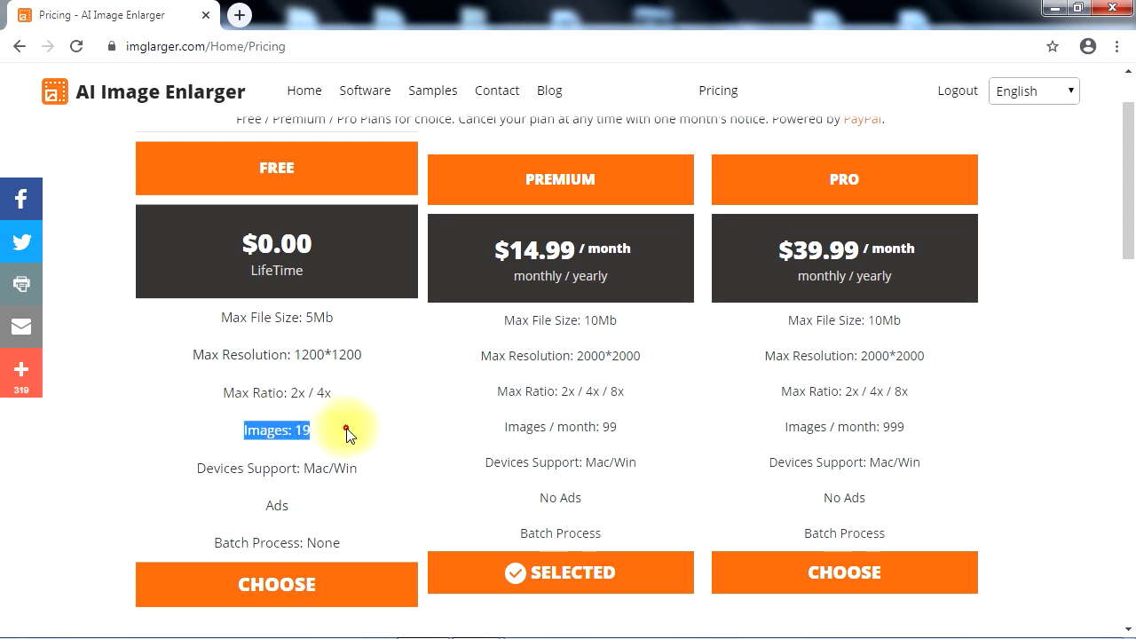